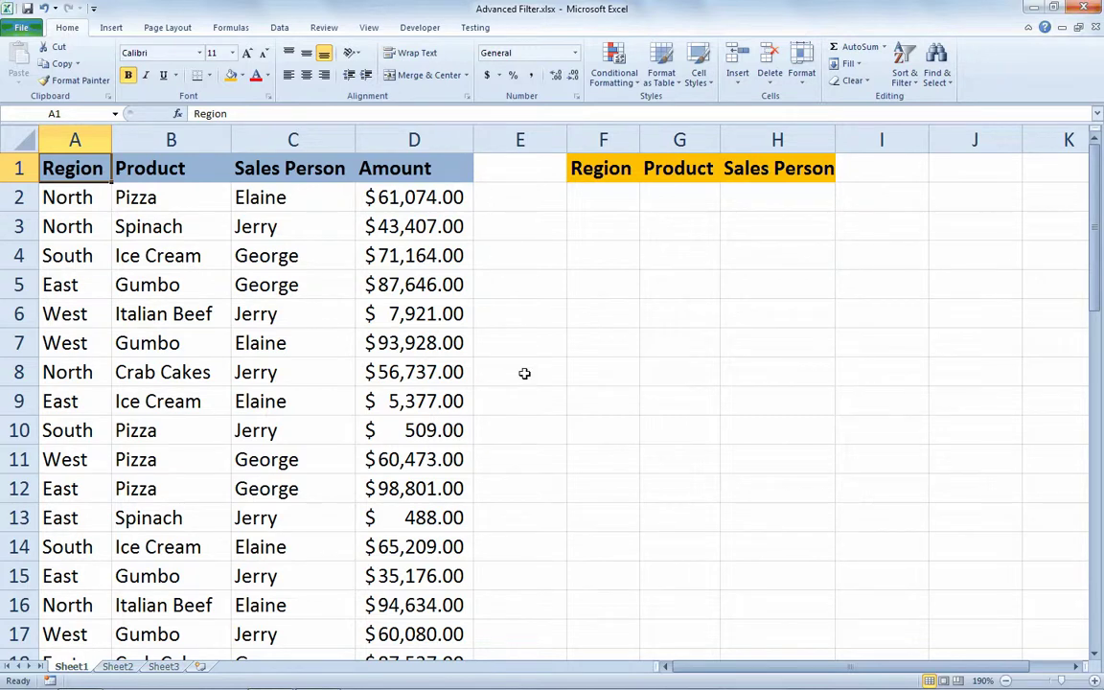
Enter North under Region in F2 and Pizza under Product in G2.
key("ctrl+Down")
key("ctrl+Right")
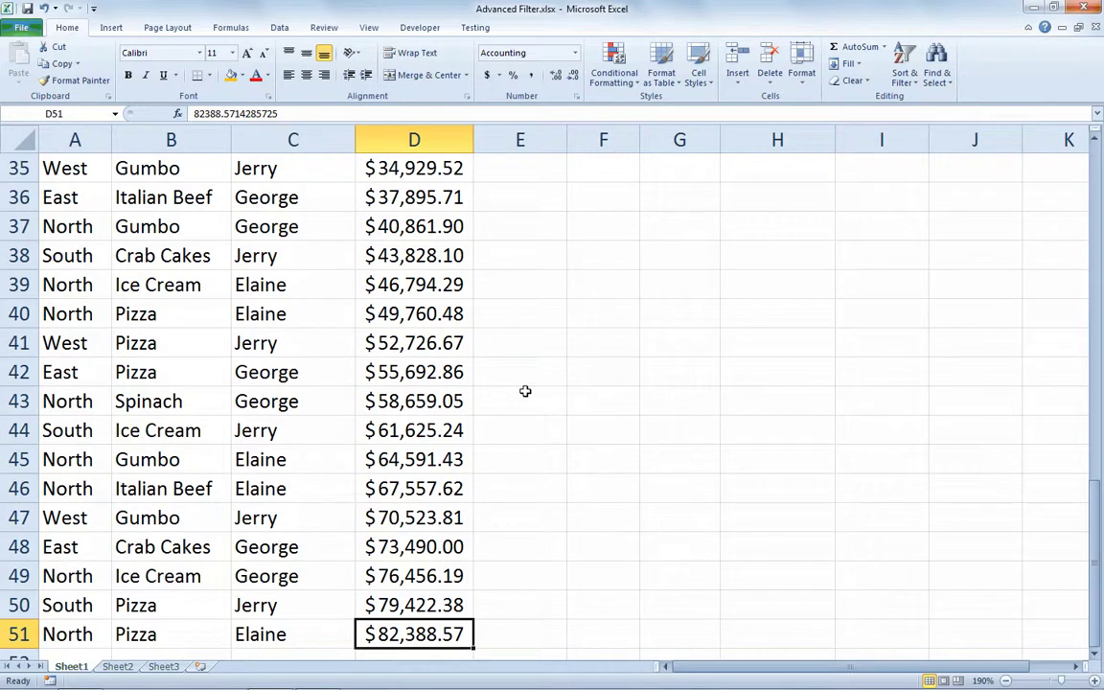
key("ctrl+Home")
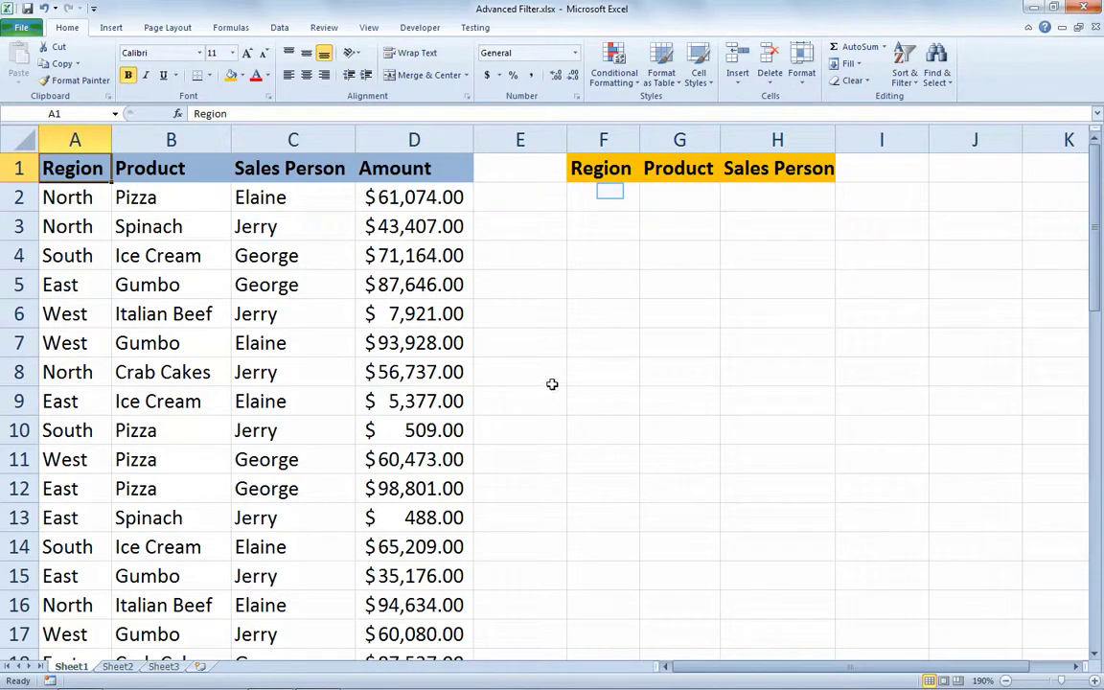
left_click(610, 190)
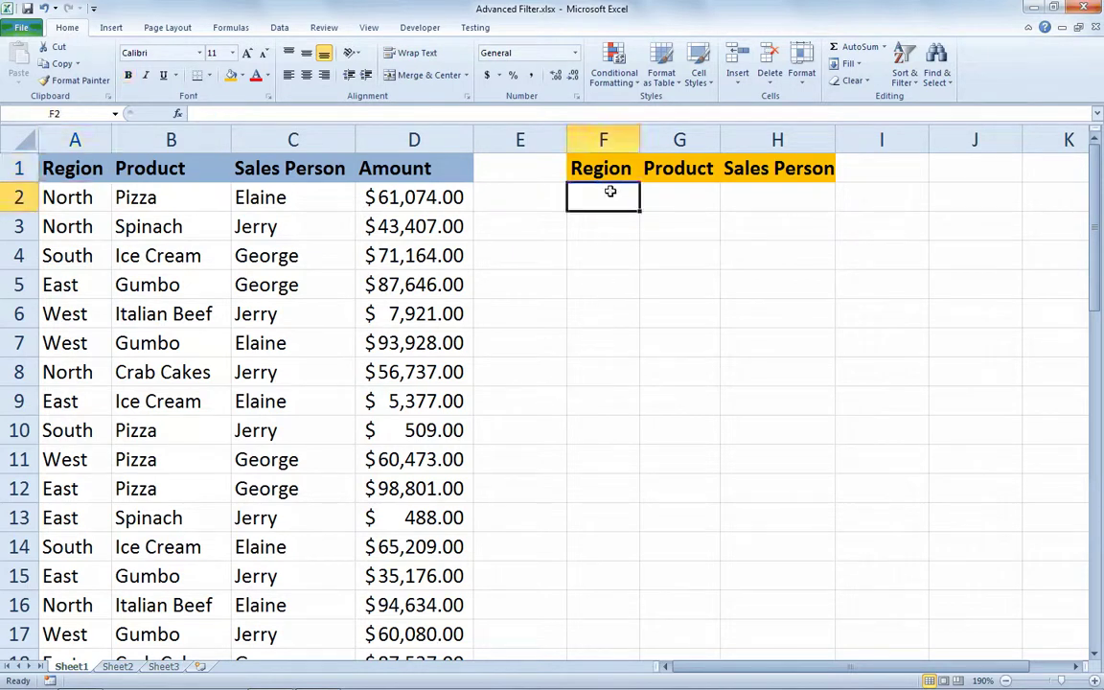
type("North")
key("Tab")
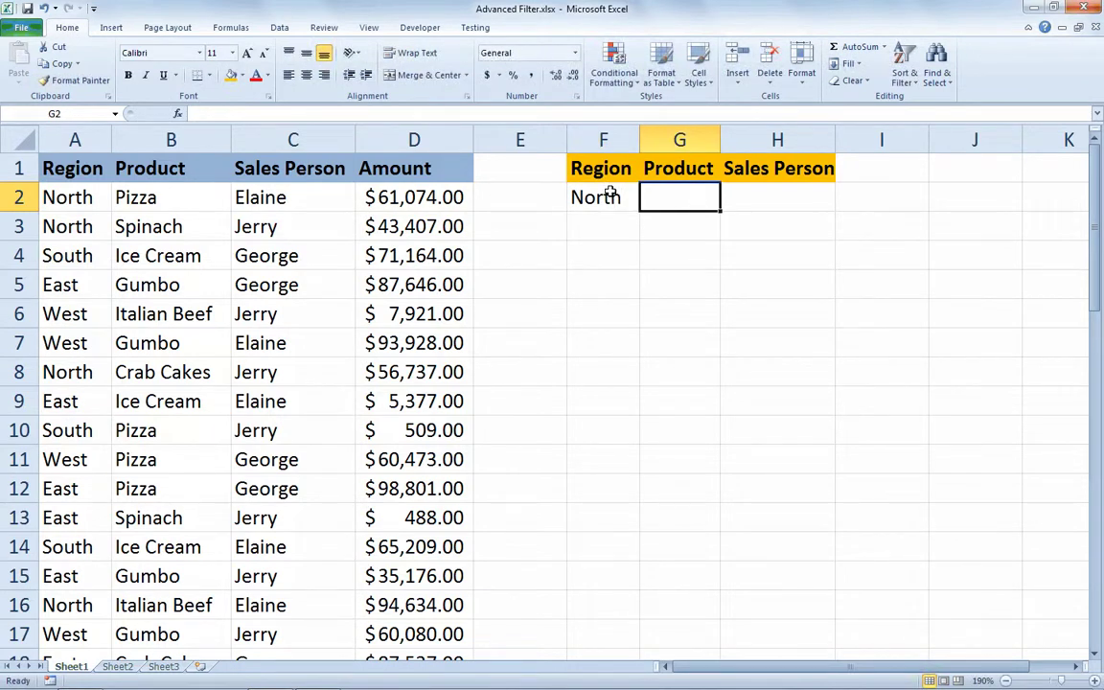
type("Pizza")
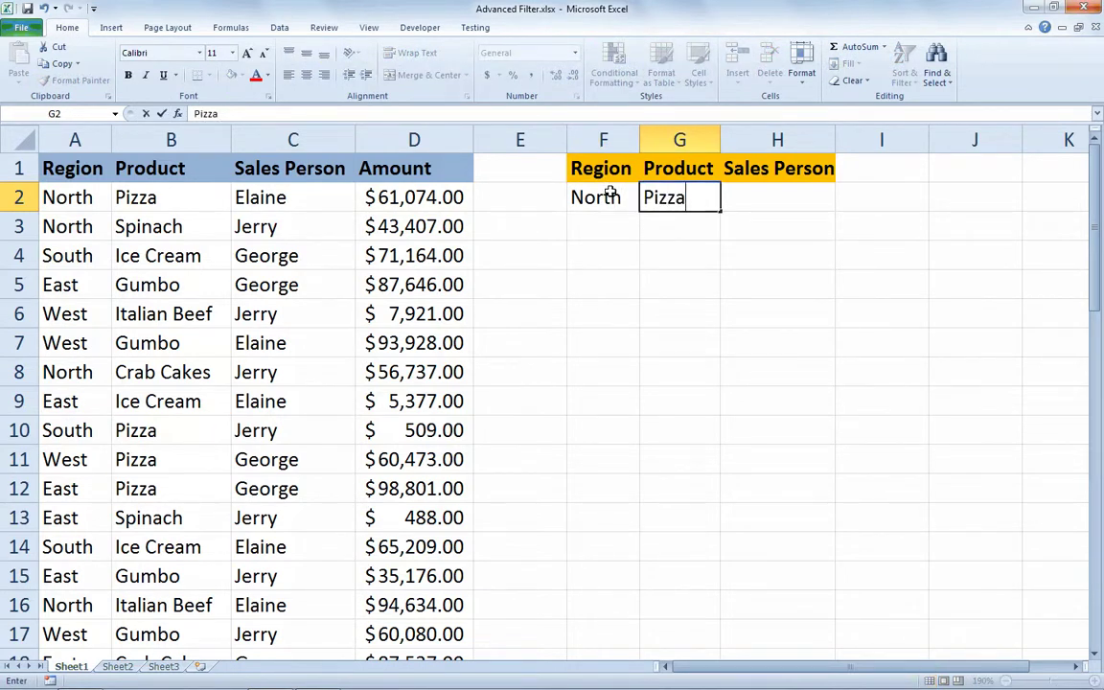
key("Return")
key("Up")
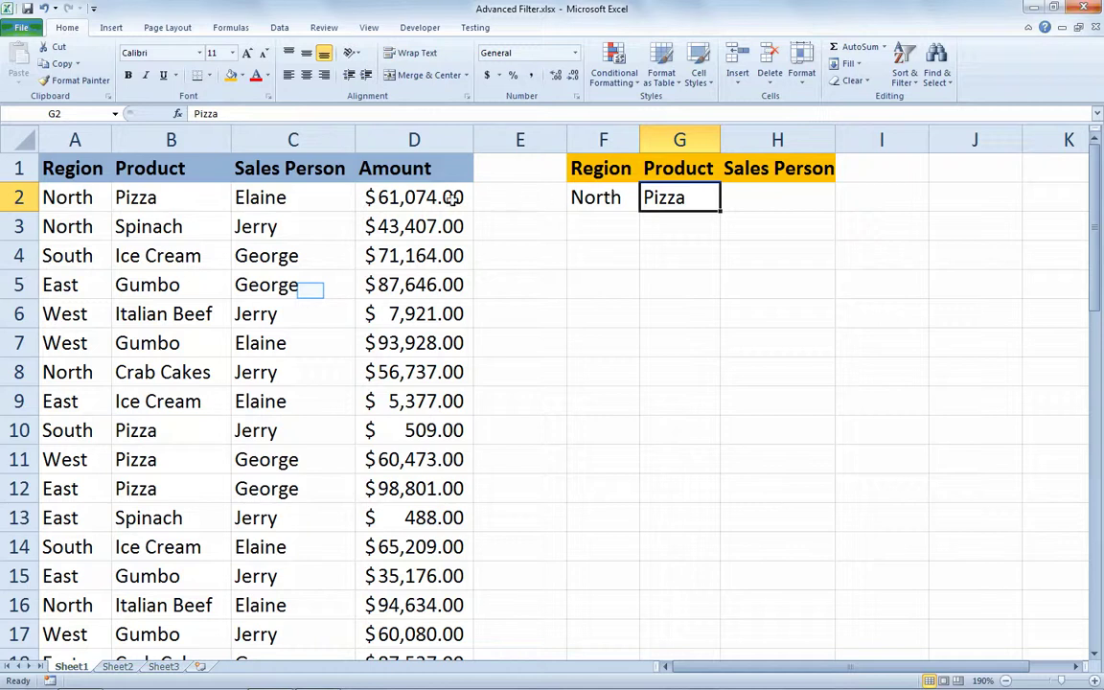
left_click(311, 289)
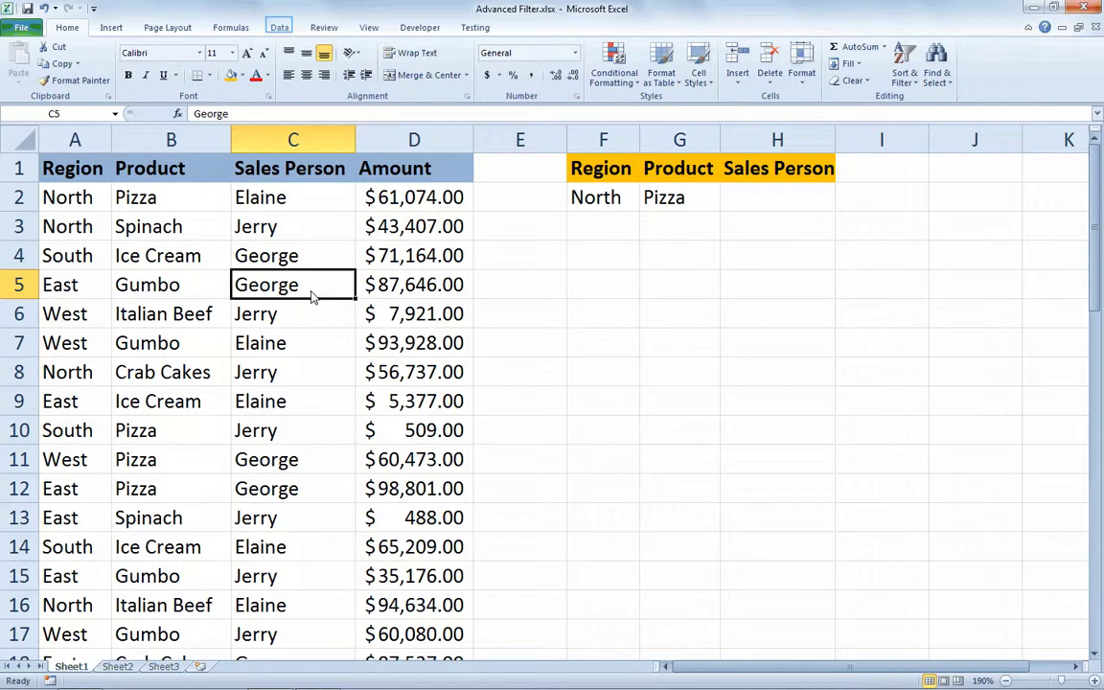
Run Advanced Filter with criteria range F1:H2, copying matching rows to F5.
left_click(280, 28)
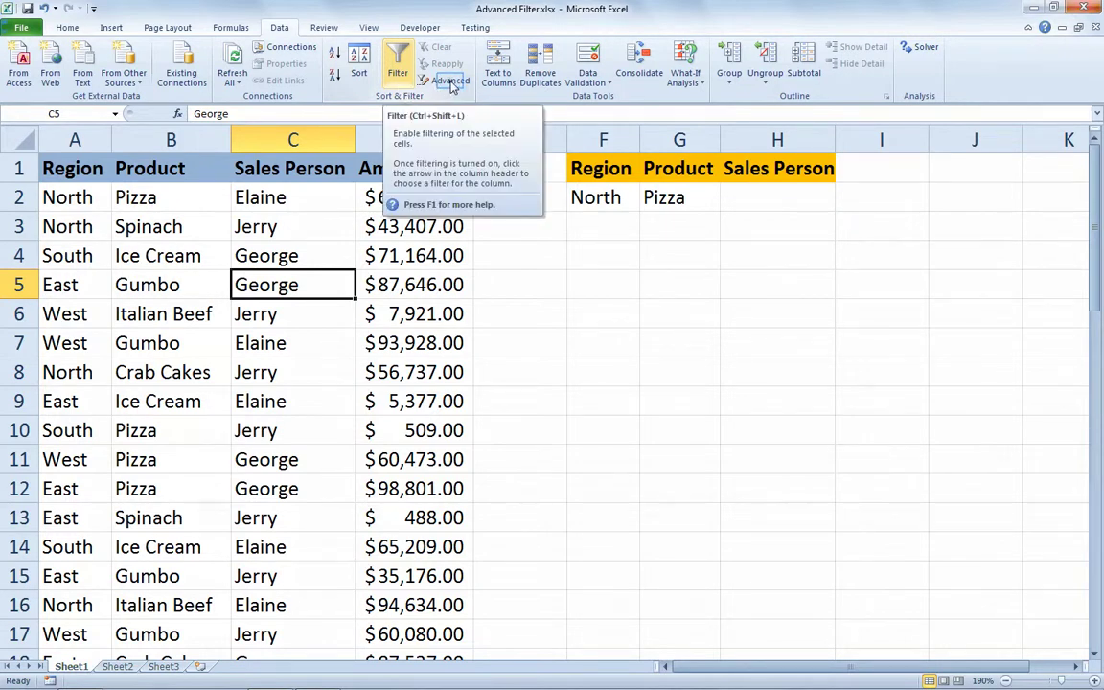
left_click(449, 82)
left_click_drag(692, 187, 617, 268)
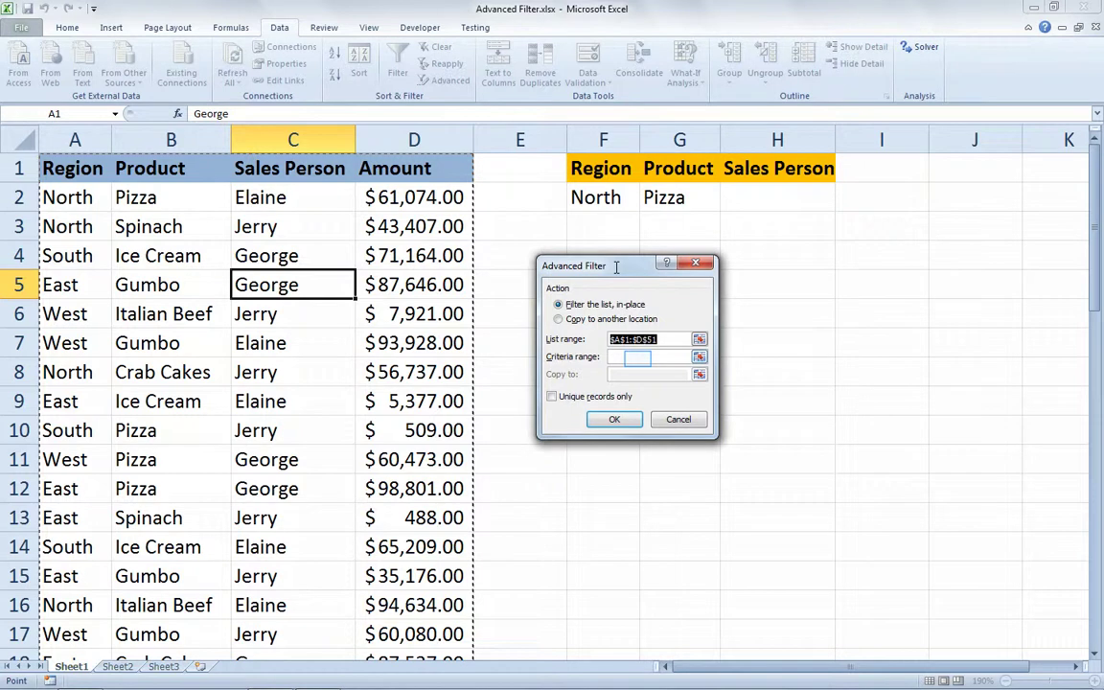
left_click(640, 358)
left_click_drag(606, 168, 767, 205)
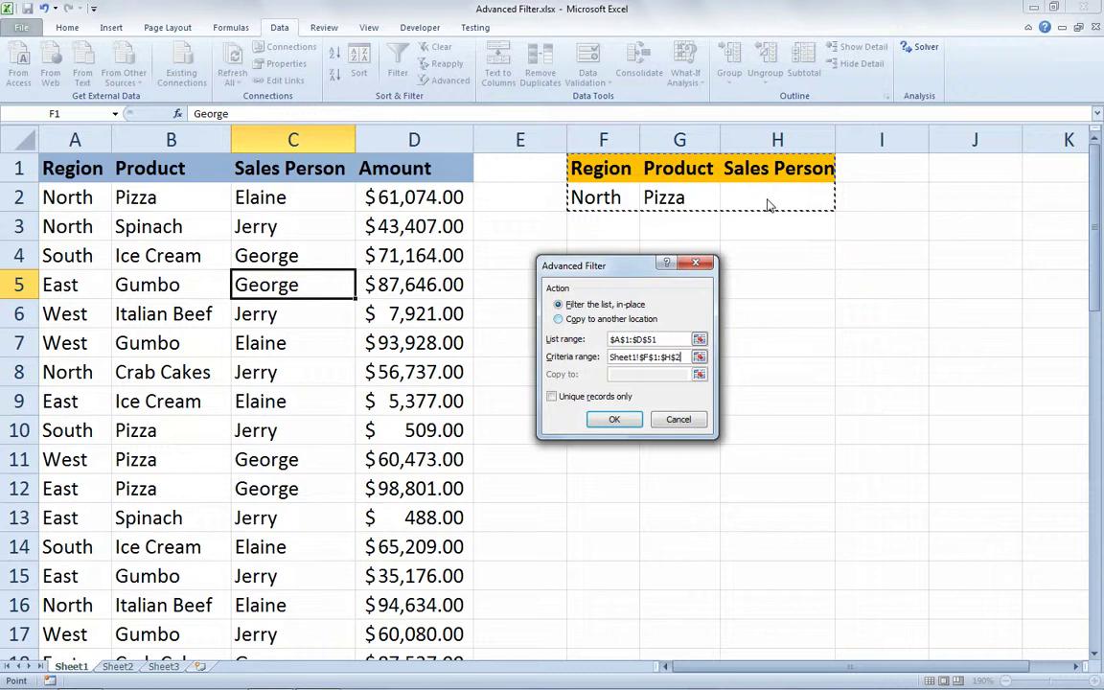
key("alt+o")
left_click(594, 322)
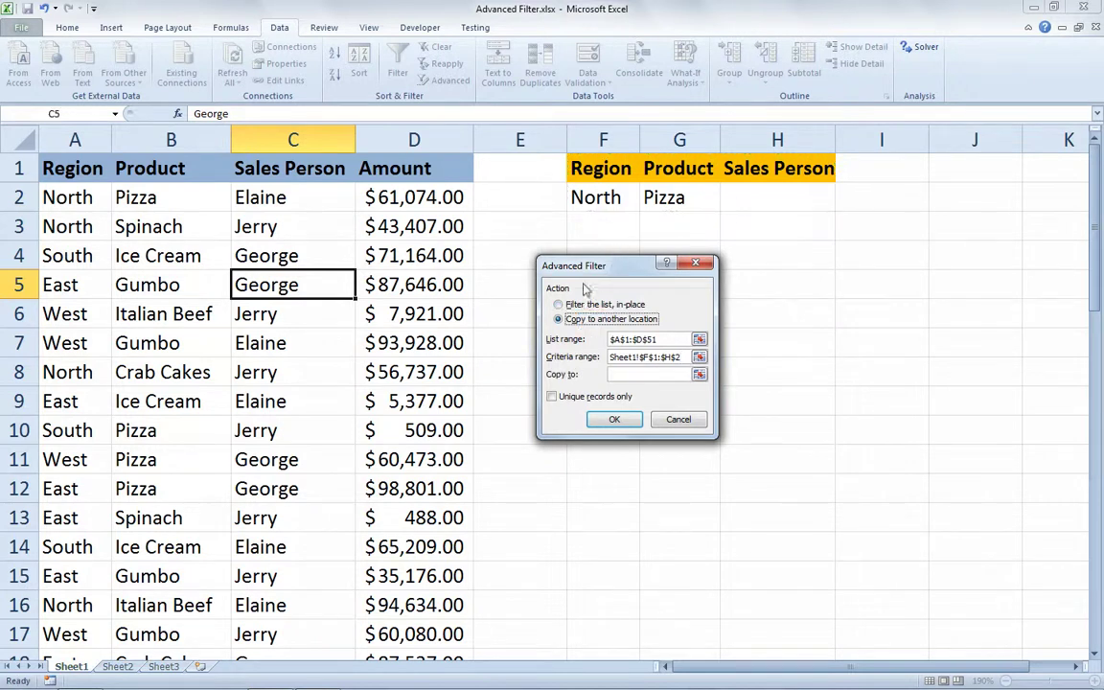
left_click_drag(585, 267, 348, 392)
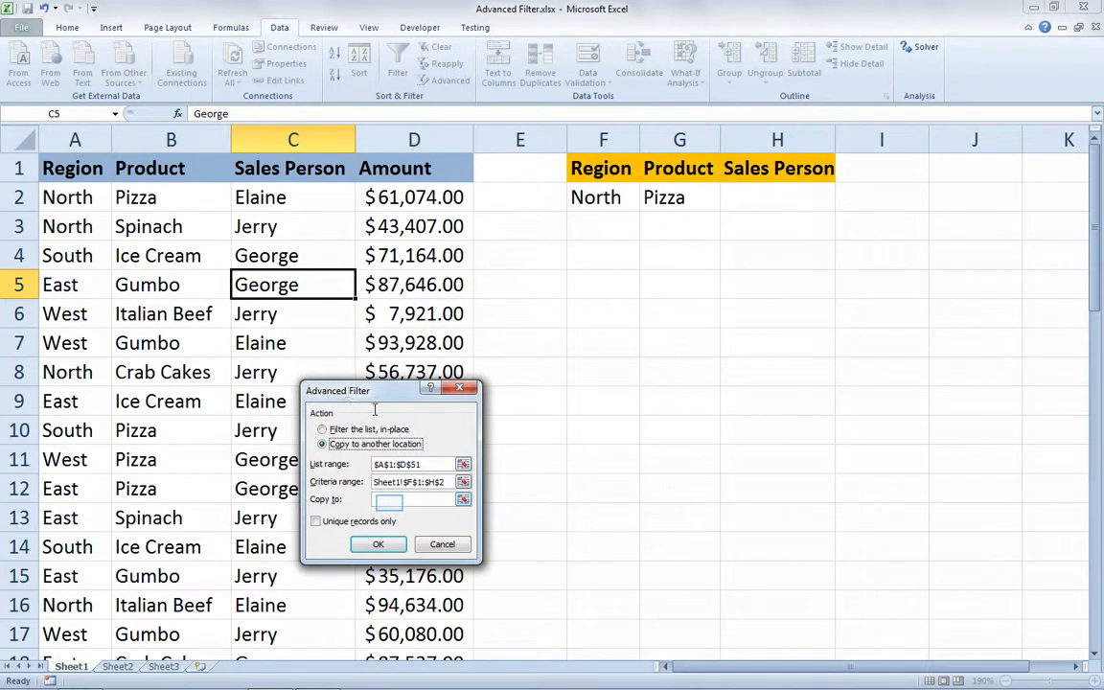
left_click(390, 503)
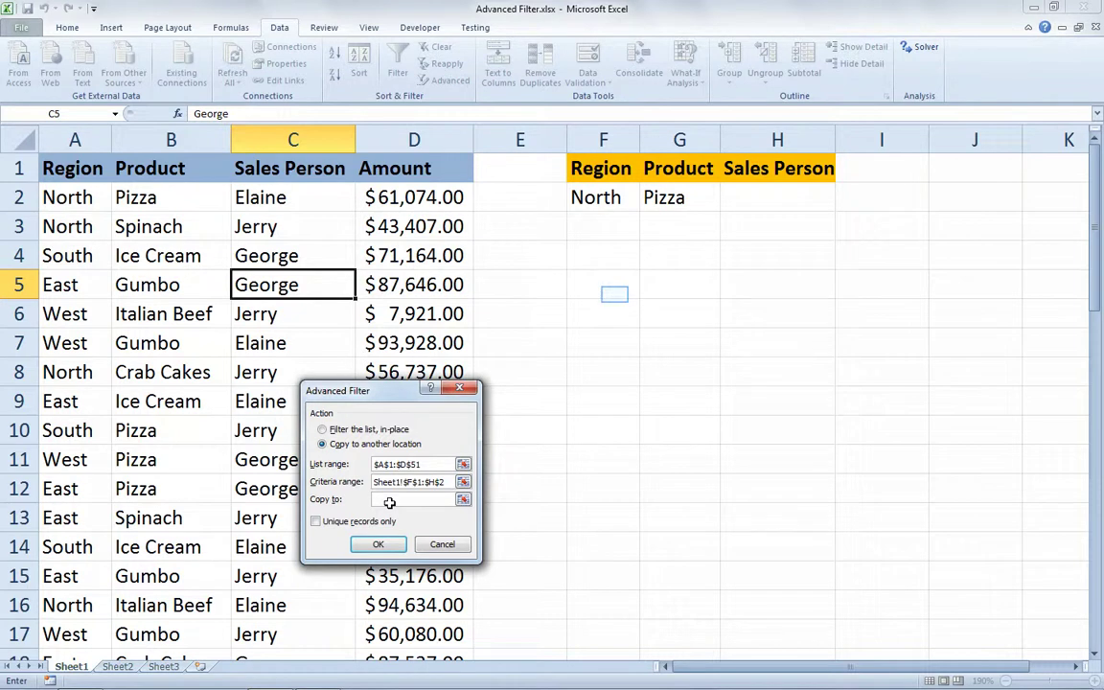
left_click(616, 294)
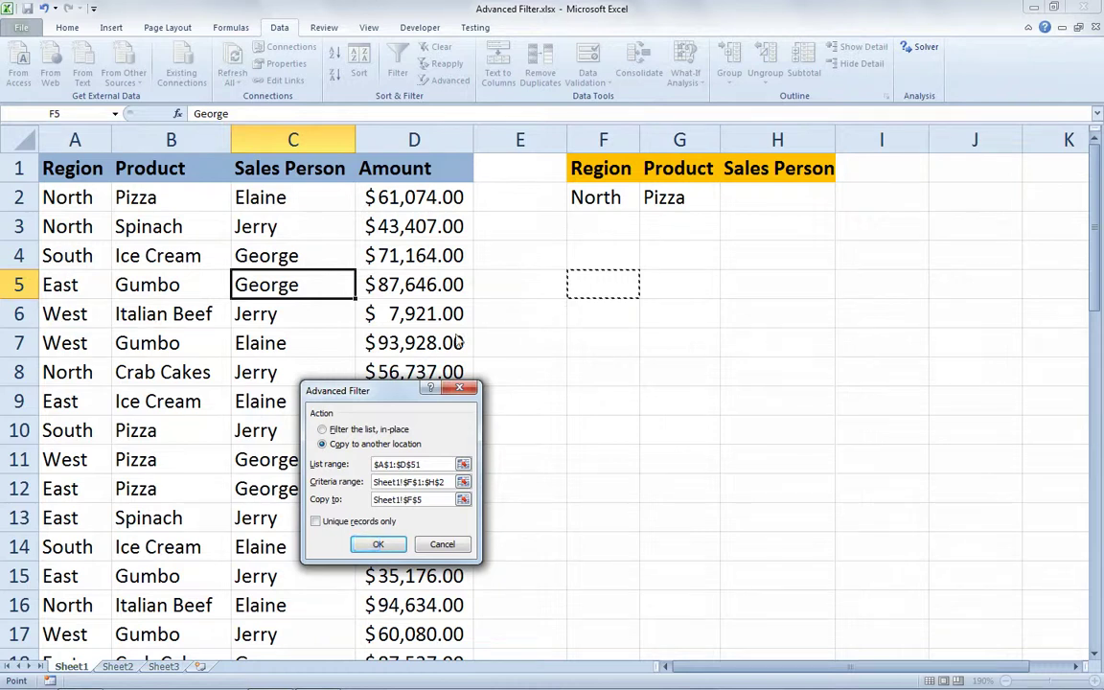
left_click(373, 545)
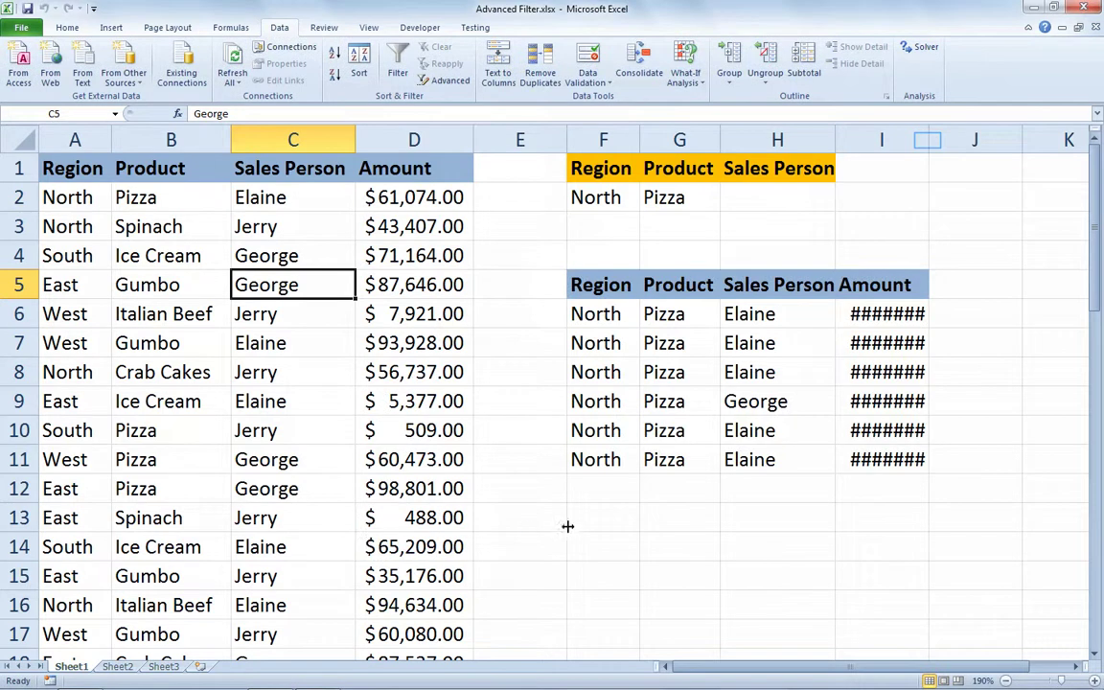
AutoFit column I so Amount values like $61,074.00 display fully.
double_click(929, 140)
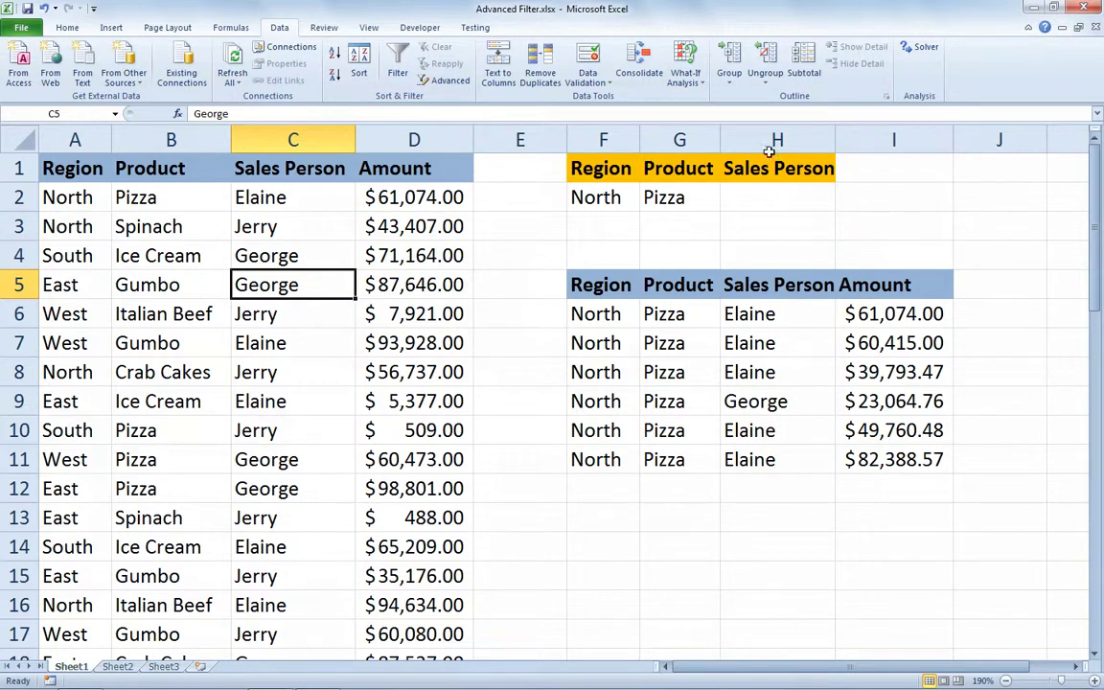
left_click_drag(573, 280, 873, 455)
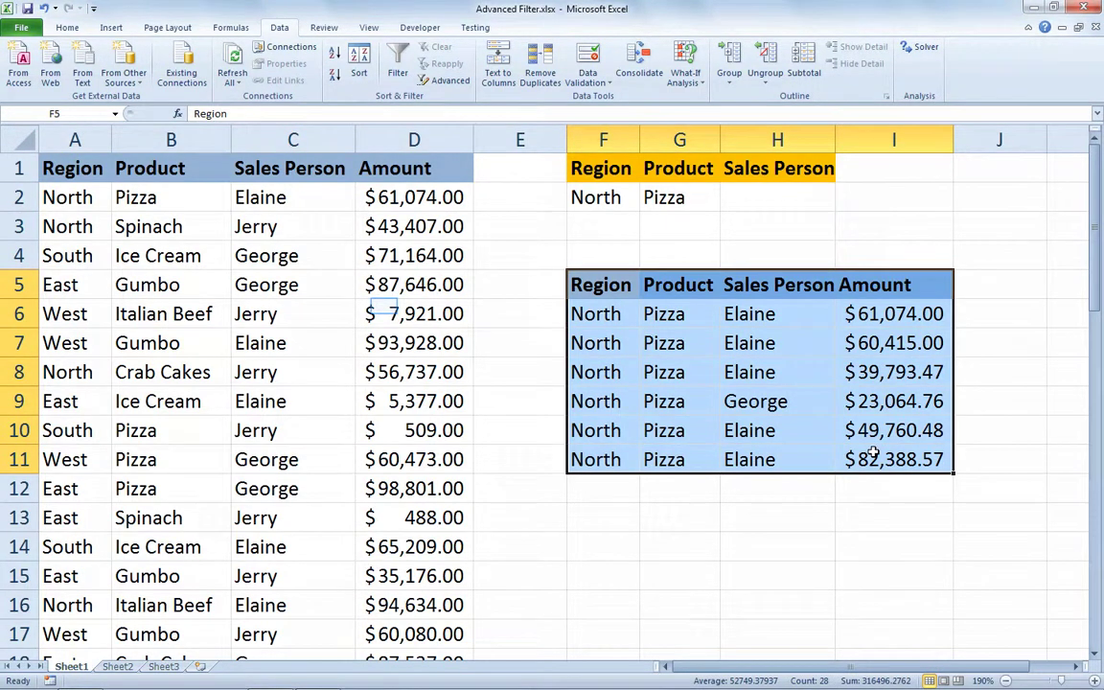
left_click(384, 307)
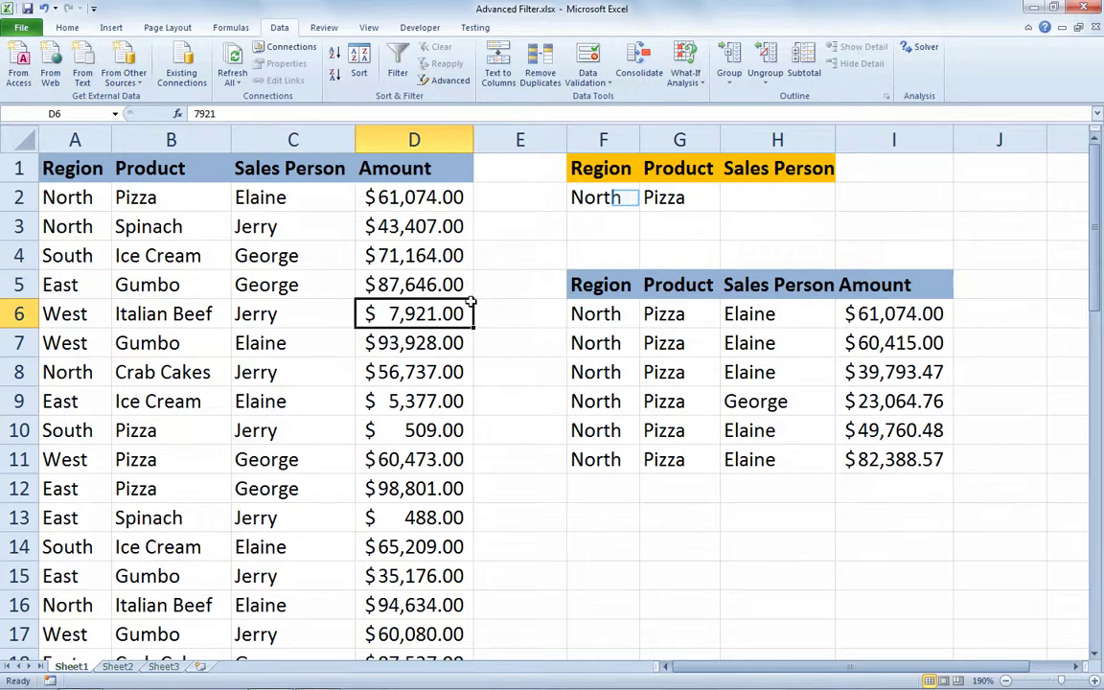
Change the criteria to West for Region, clear Pizza, and enter Jerry for Sales Person.
left_click(625, 198)
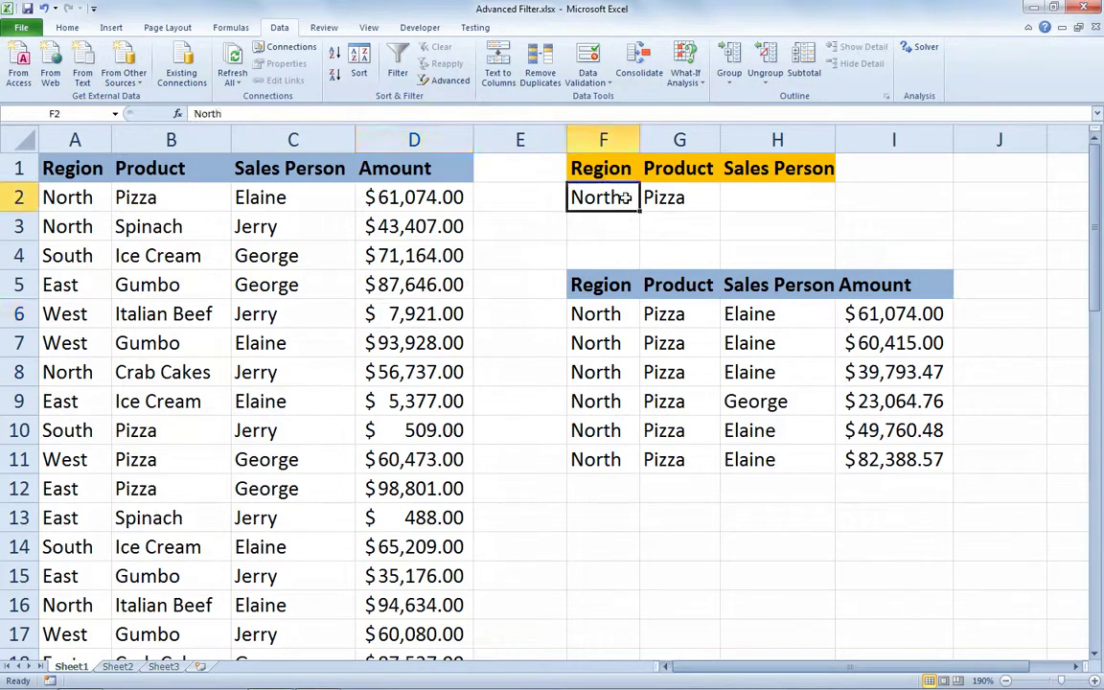
type("West")
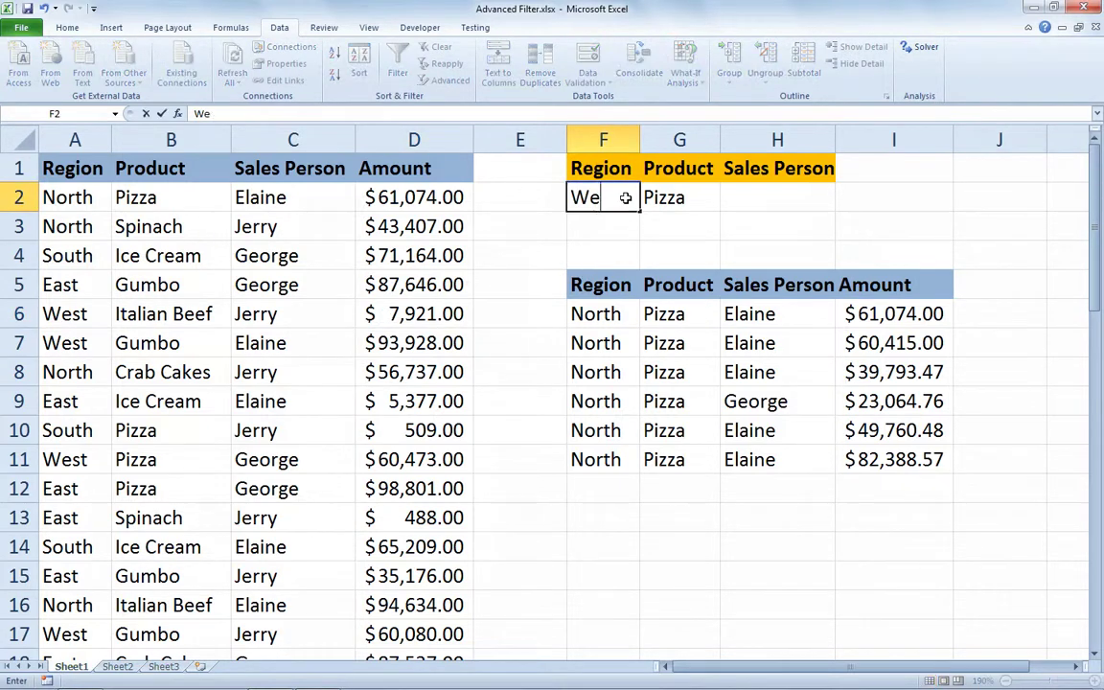
key("Tab")
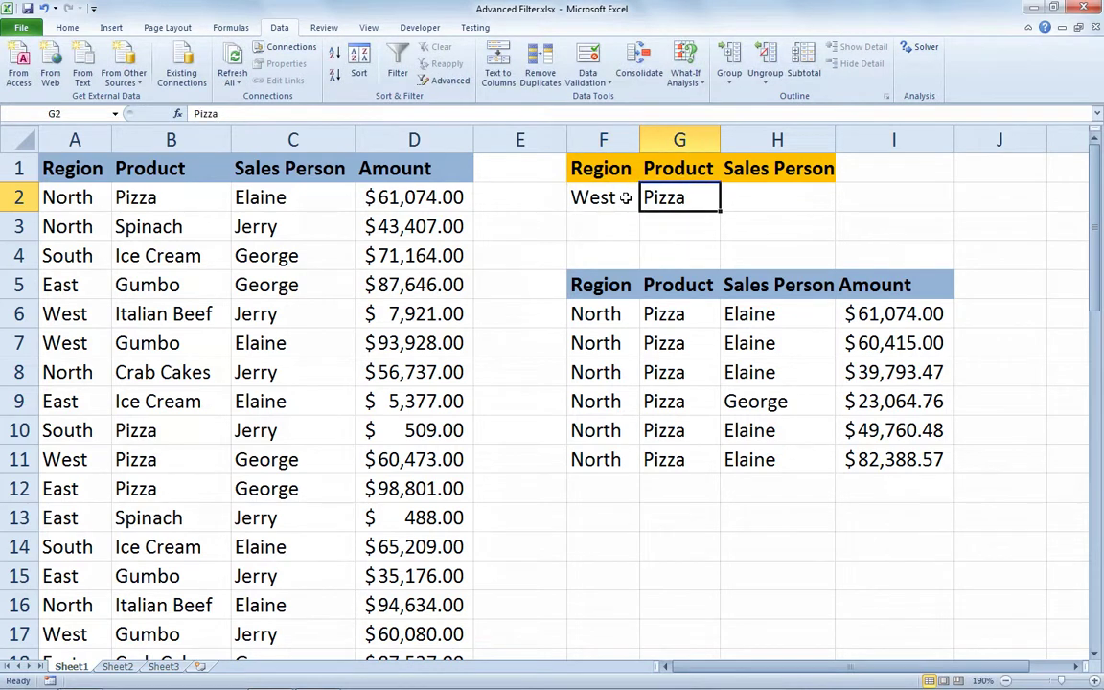
key("Delete")
key("Tab")
type("Jerry")
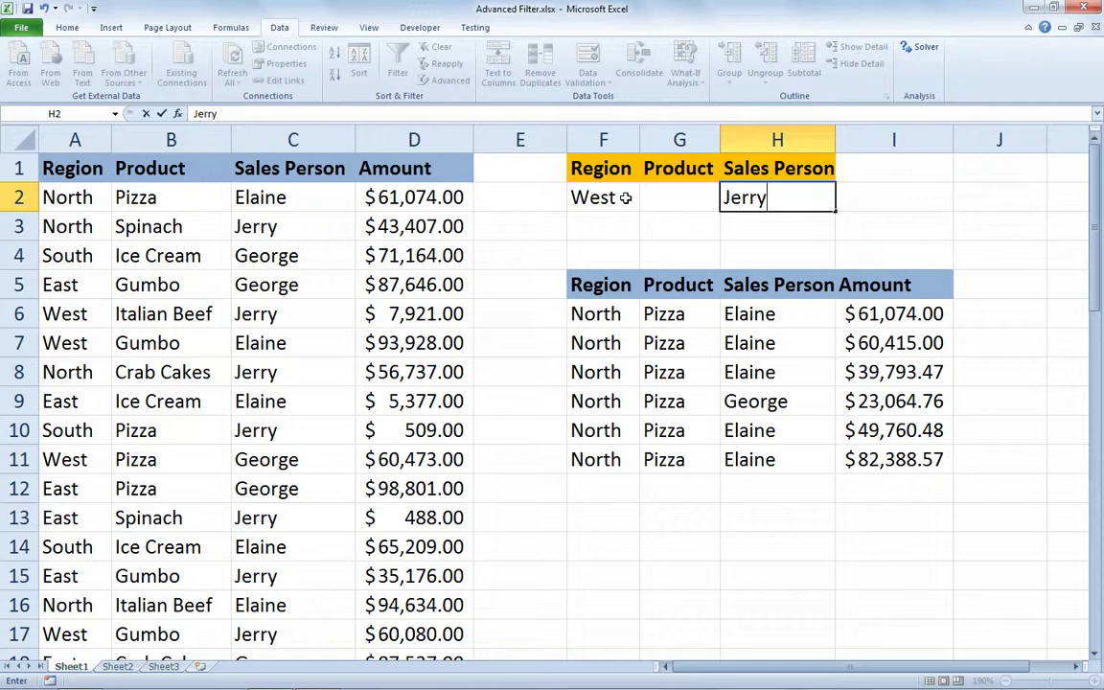
key("Return")
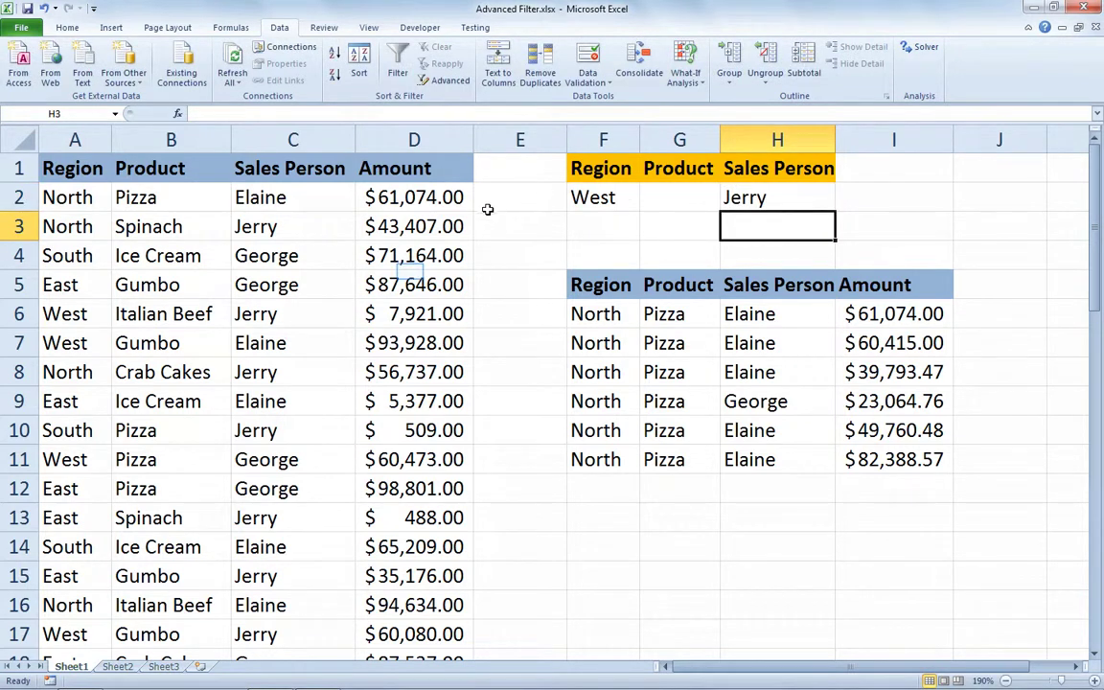
left_click(411, 278)
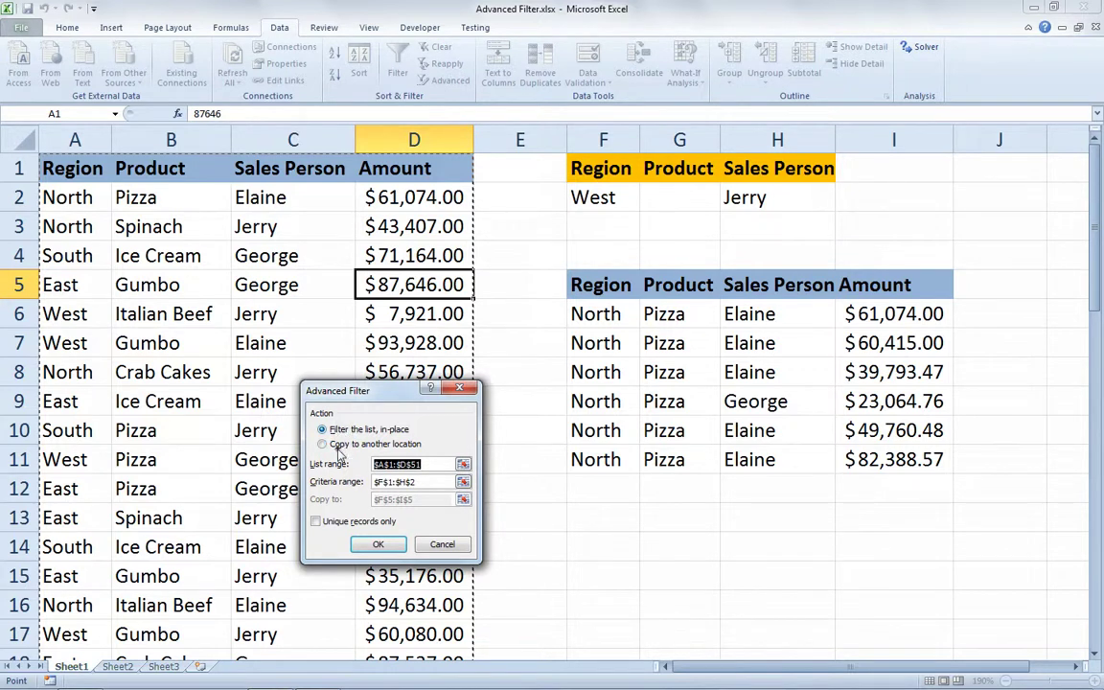
Copy the West/Jerry matches to the results area and AutoFit column G for product names.
left_click(340, 451)
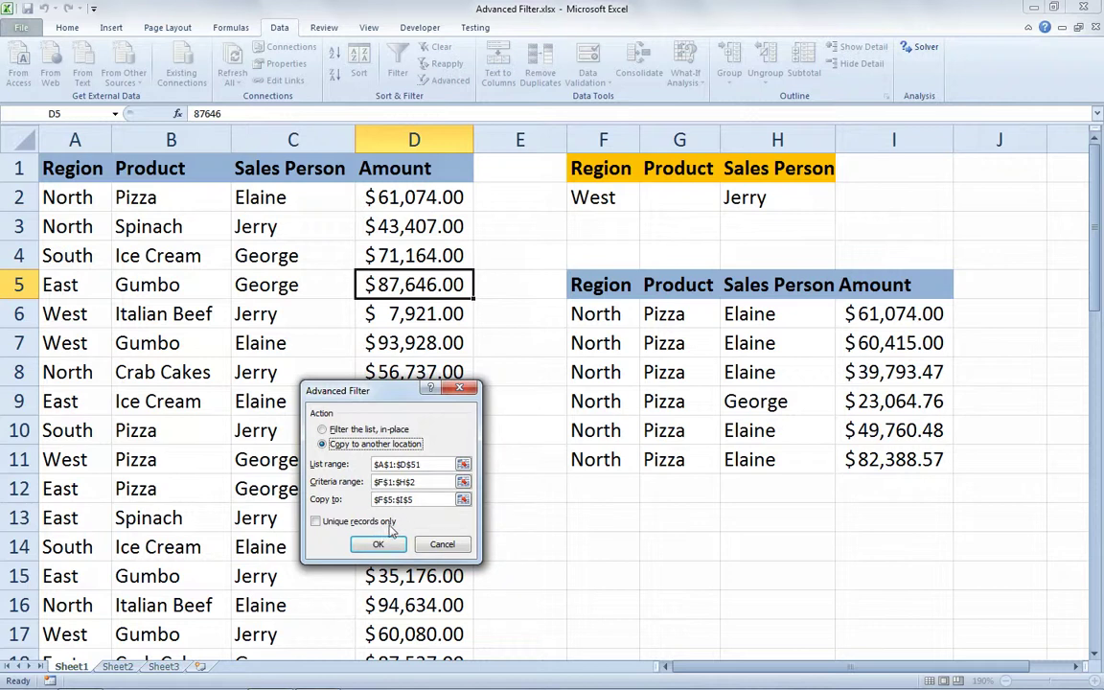
left_click(380, 545)
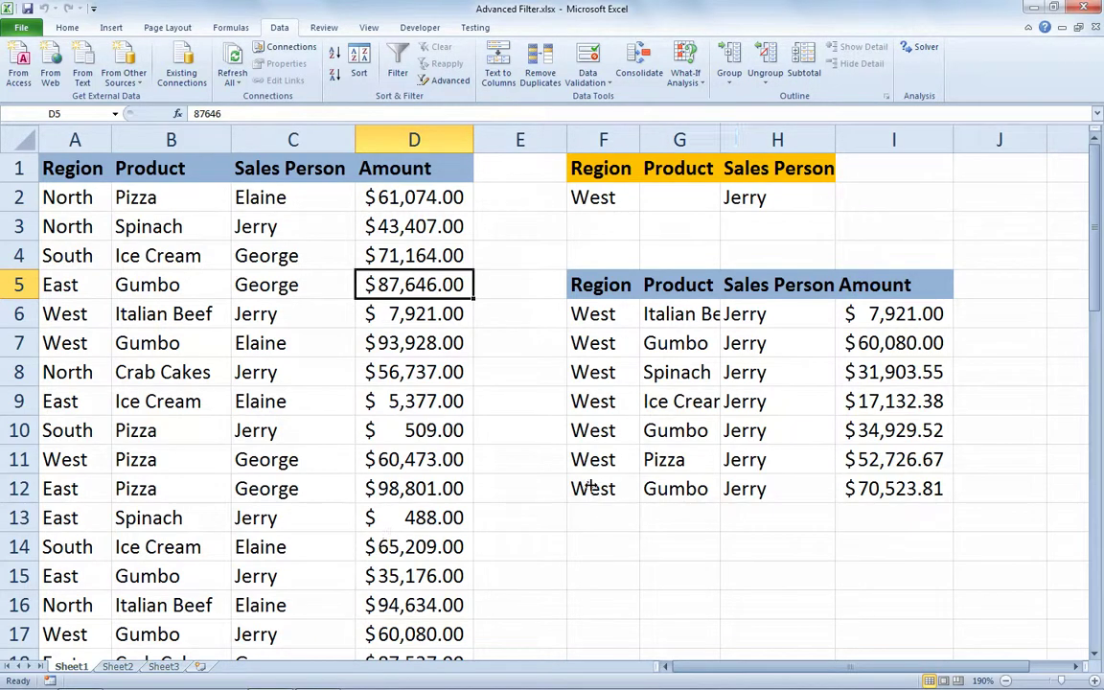
double_click(721, 137)
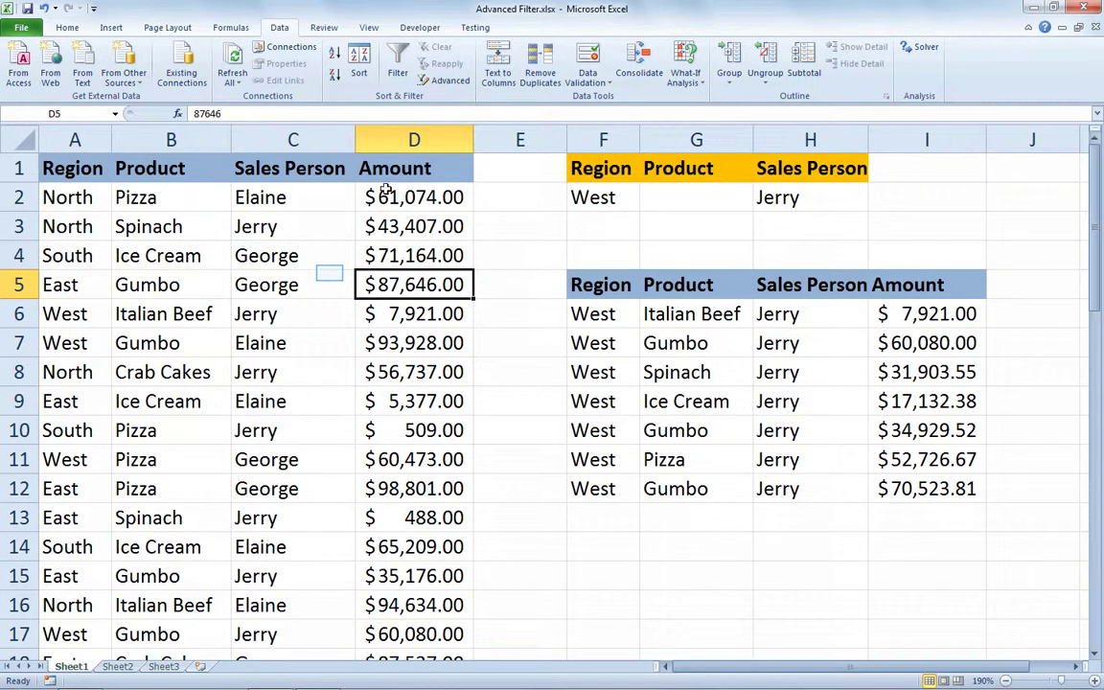
left_click(329, 273)
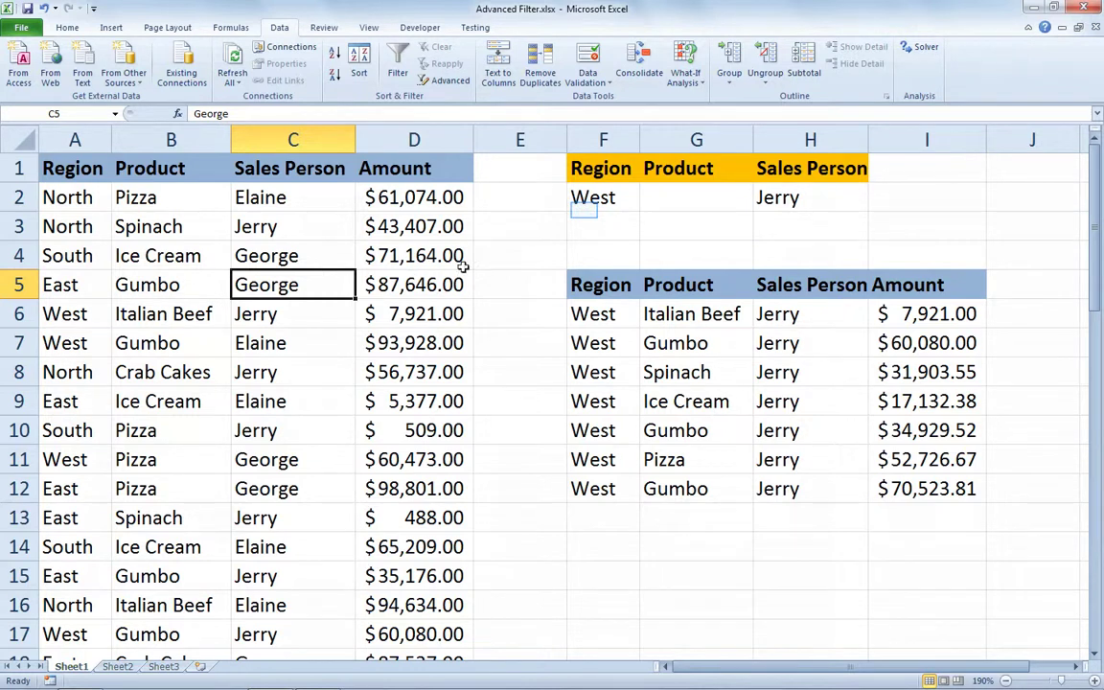
left_click(584, 209)
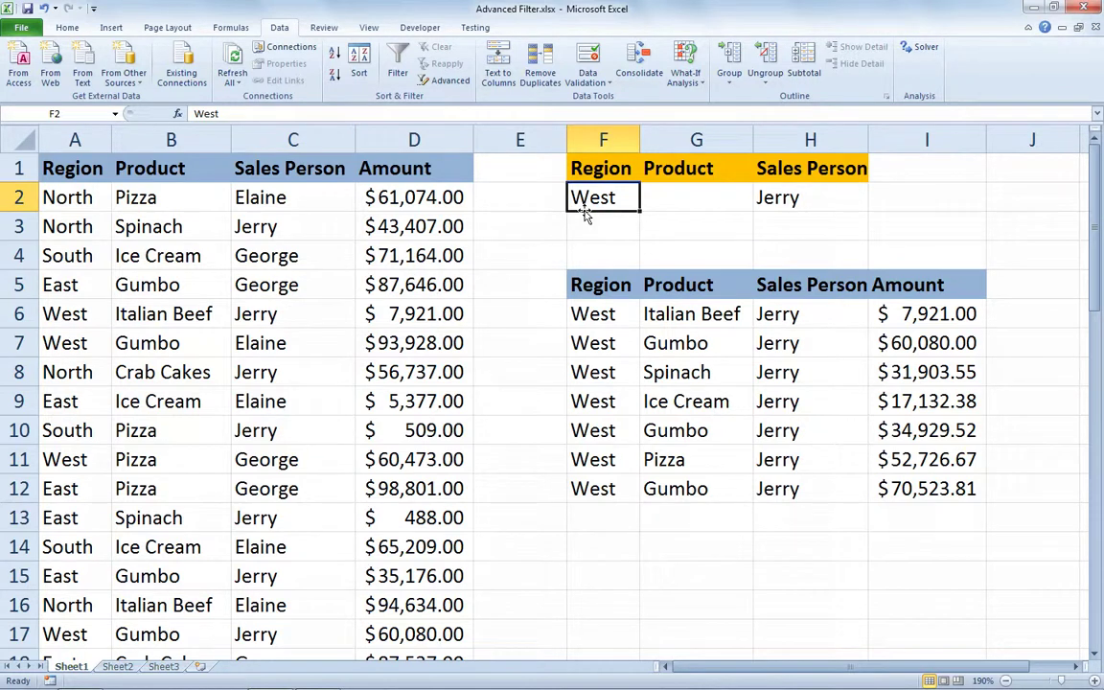
Enter East in F2, and West with Gumbo as a second criteria row in F3:G3.
type("East")
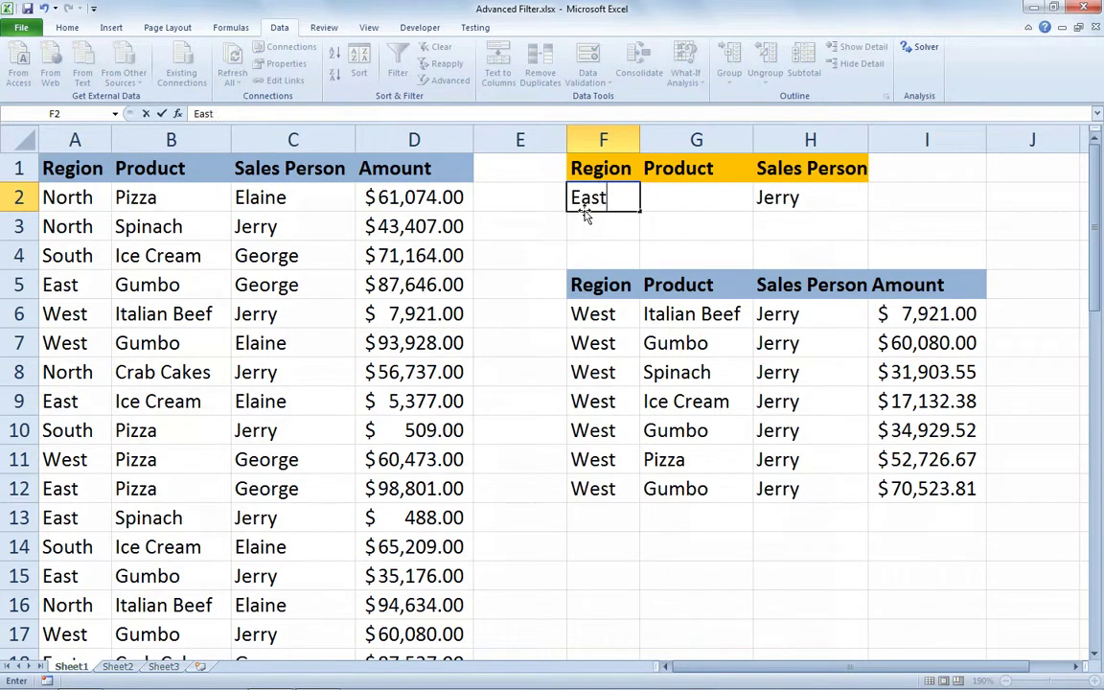
key("Return")
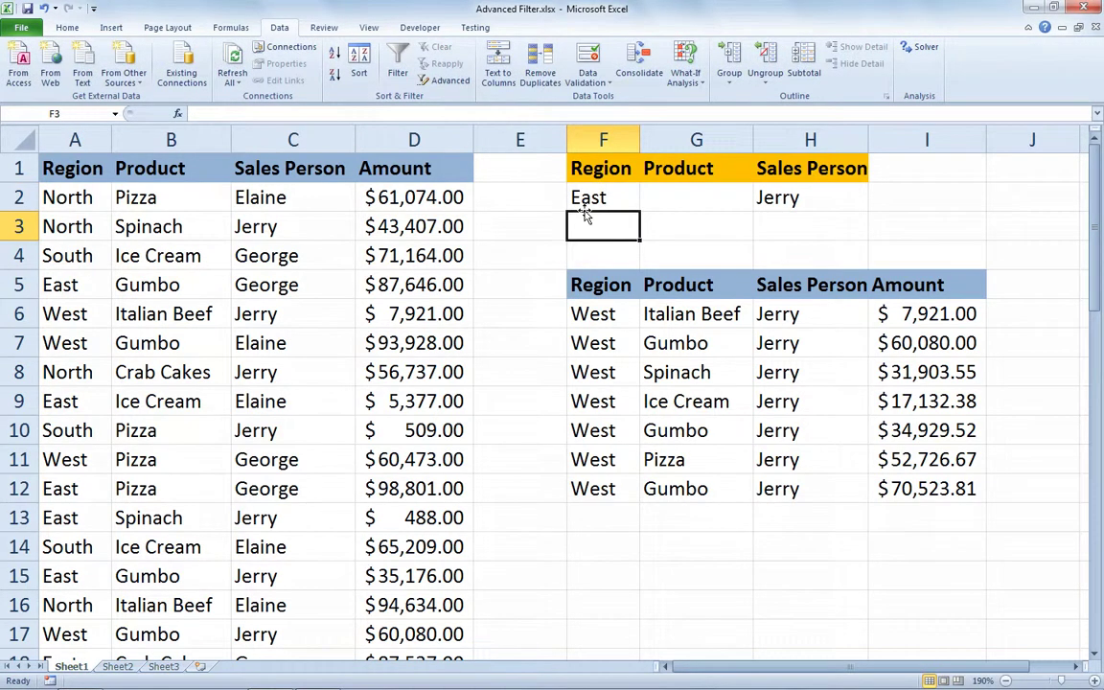
type("West")
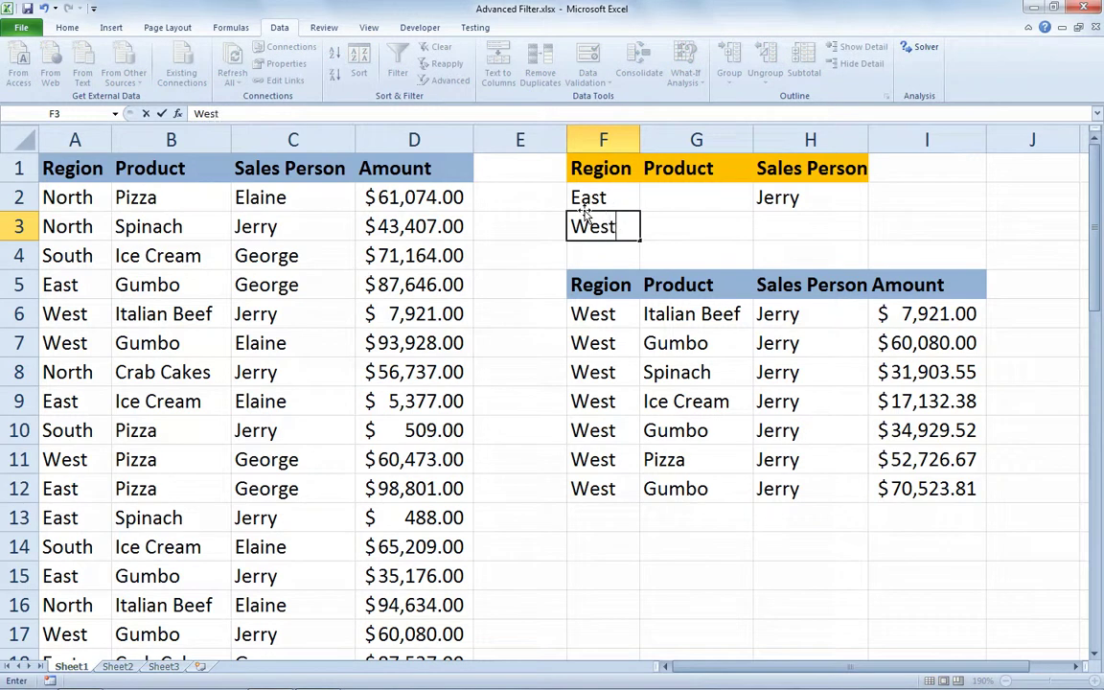
key("Tab")
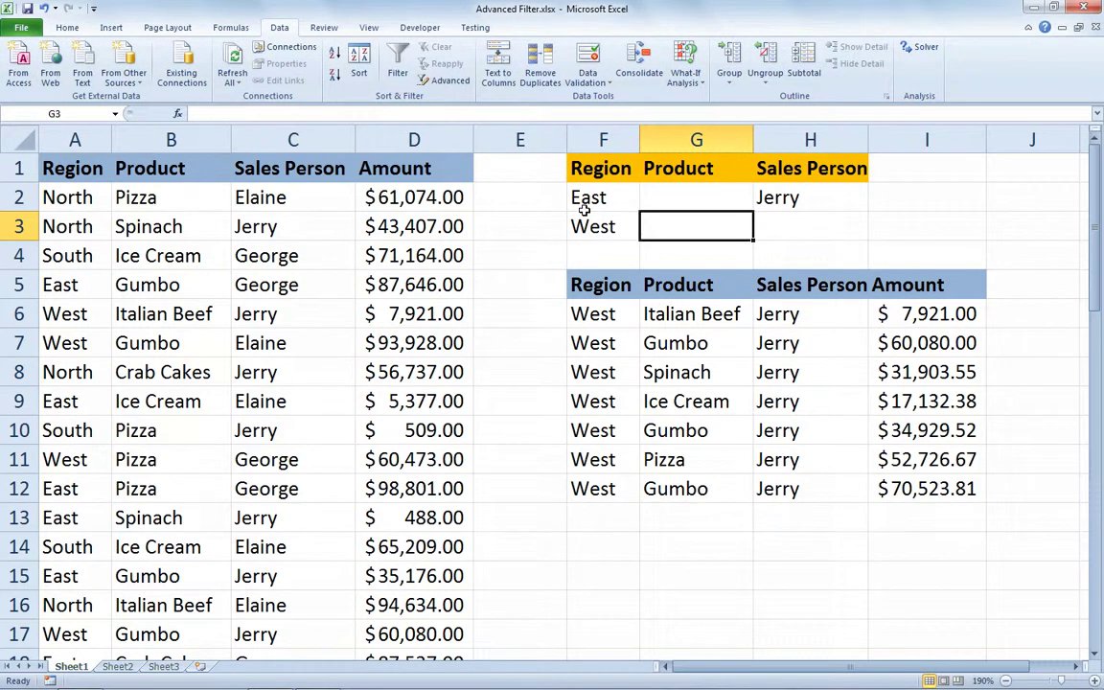
type("Gumbo")
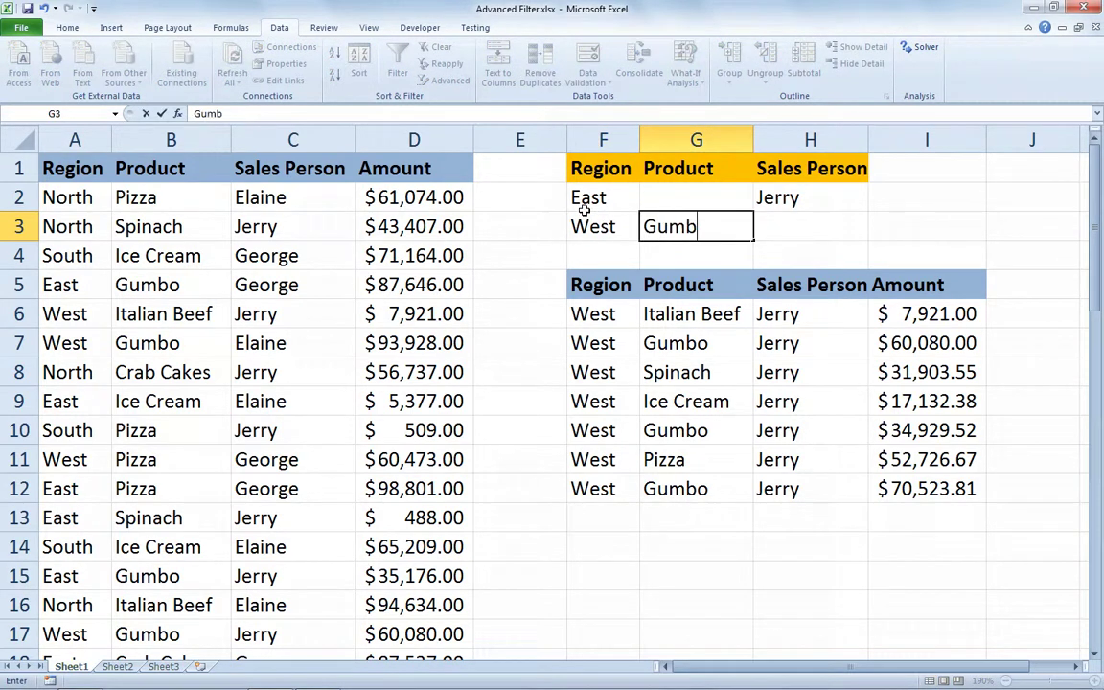
left_click(607, 192)
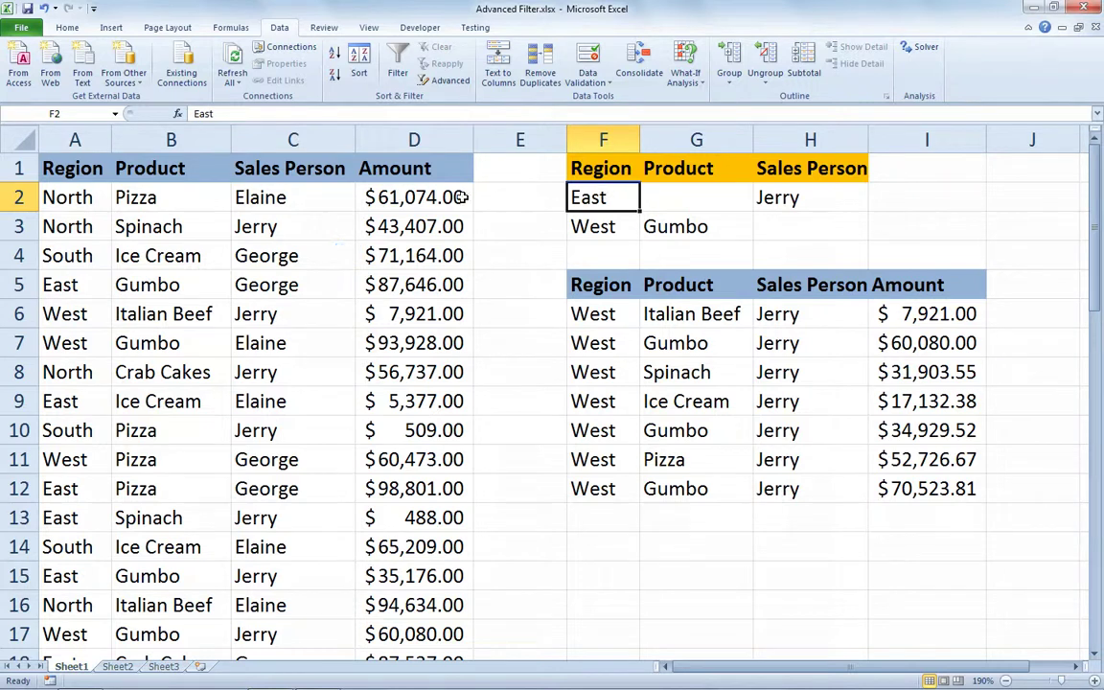
left_click(346, 252)
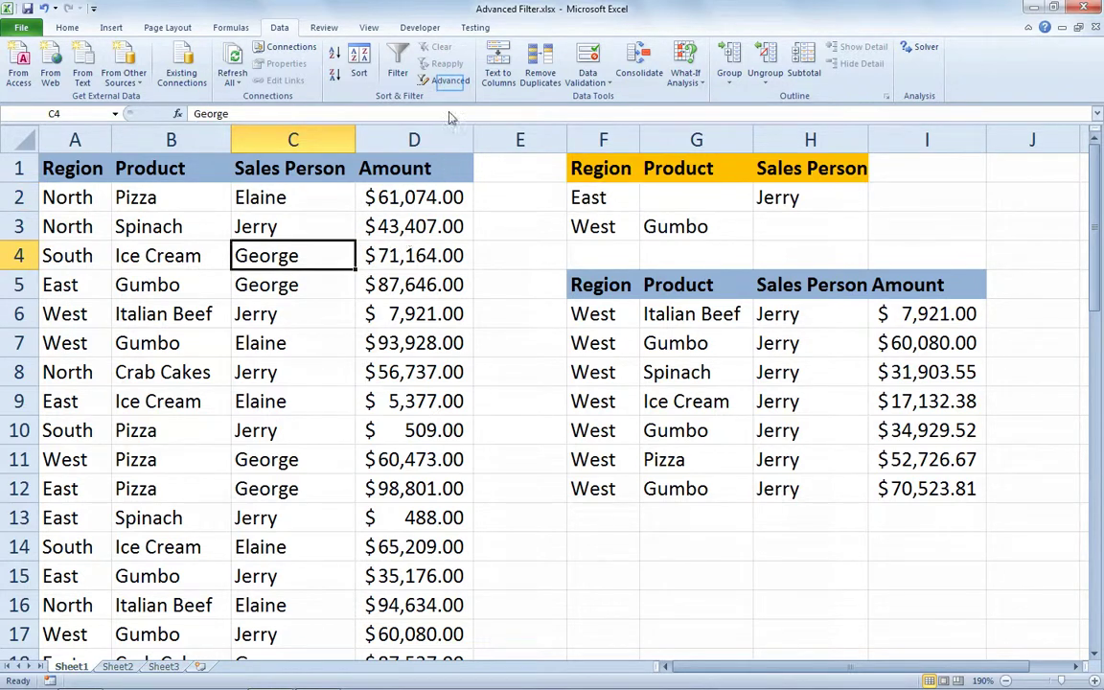
Rerun Advanced Filter with criteria range F1:H3, copying matches to another location.
left_click(449, 81)
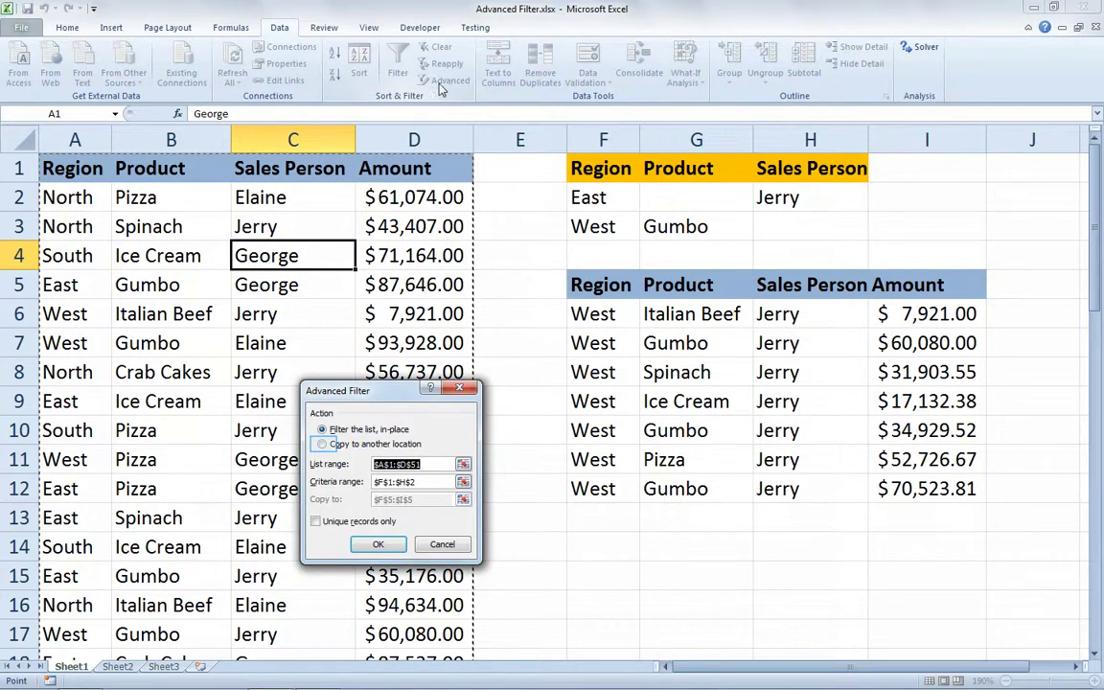
left_click(323, 444)
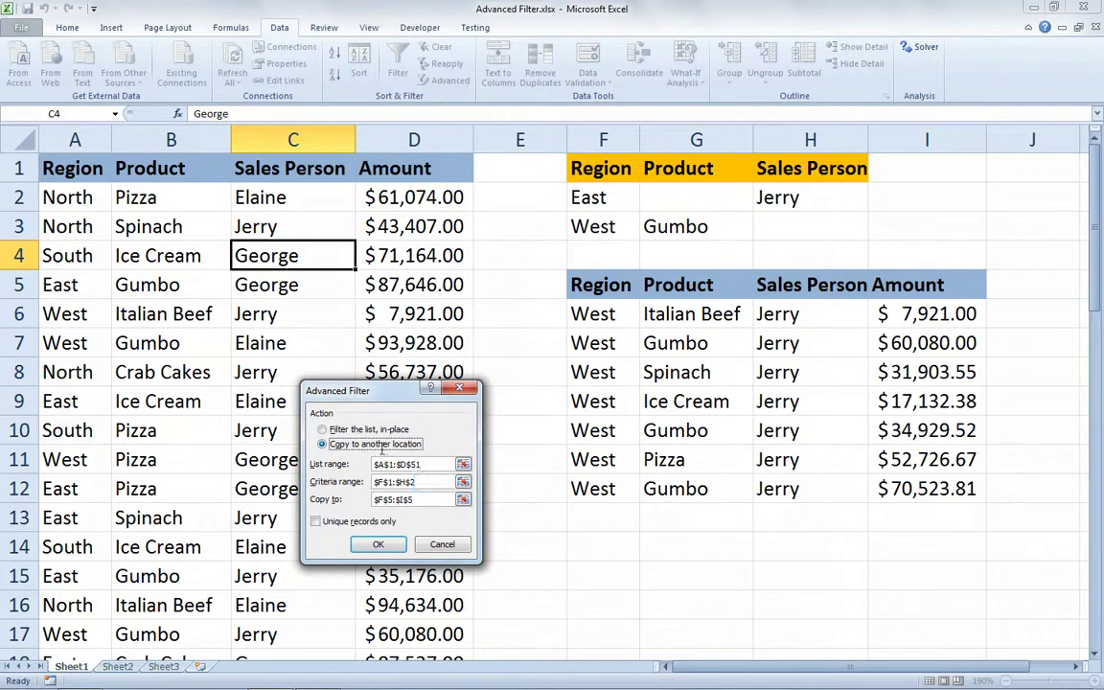
left_click(427, 483)
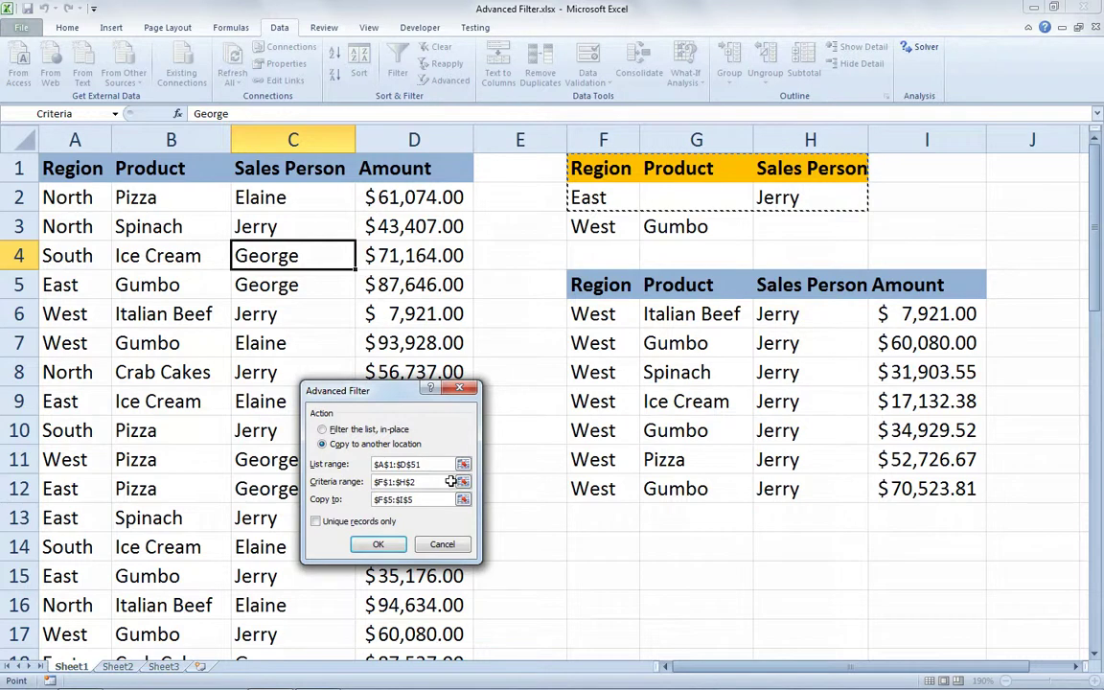
left_click_drag(610, 169, 775, 221)
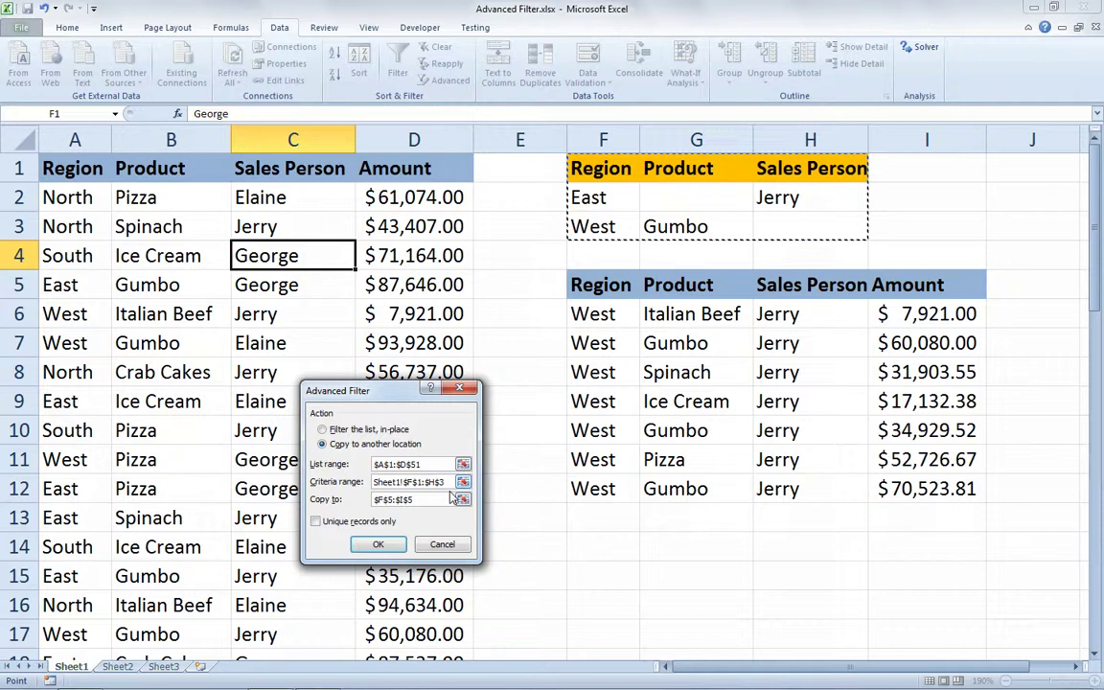
key("Tab")
key("Tab")
left_click(379, 545)
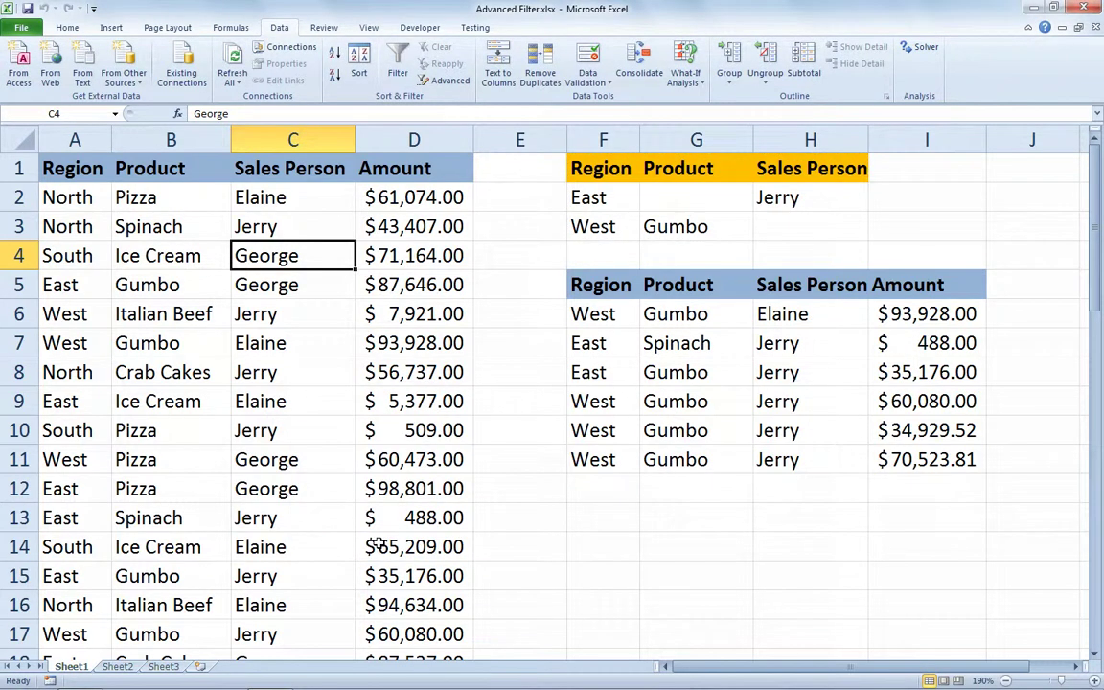